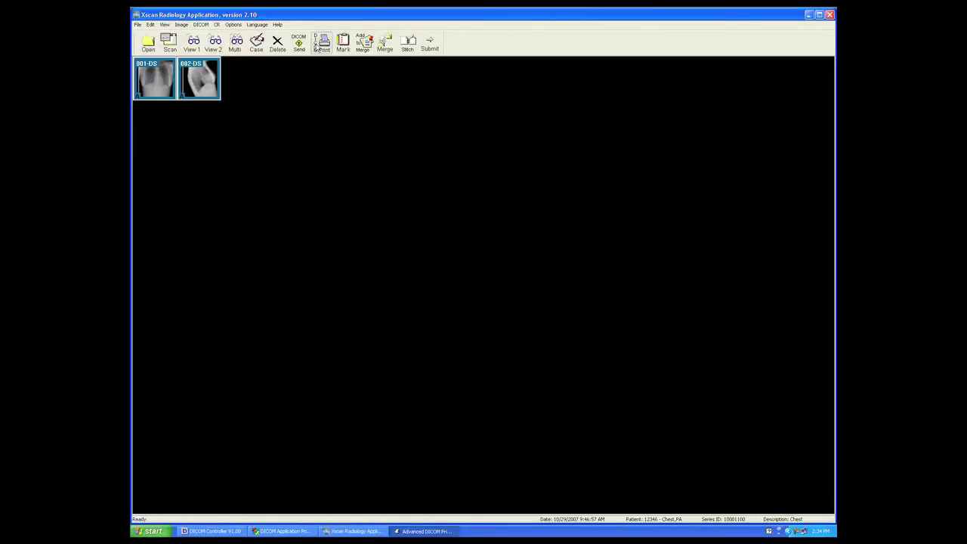
Step: Open DICOM printing and set the clarityarchive printer's AET target to Archive
click(321, 44)
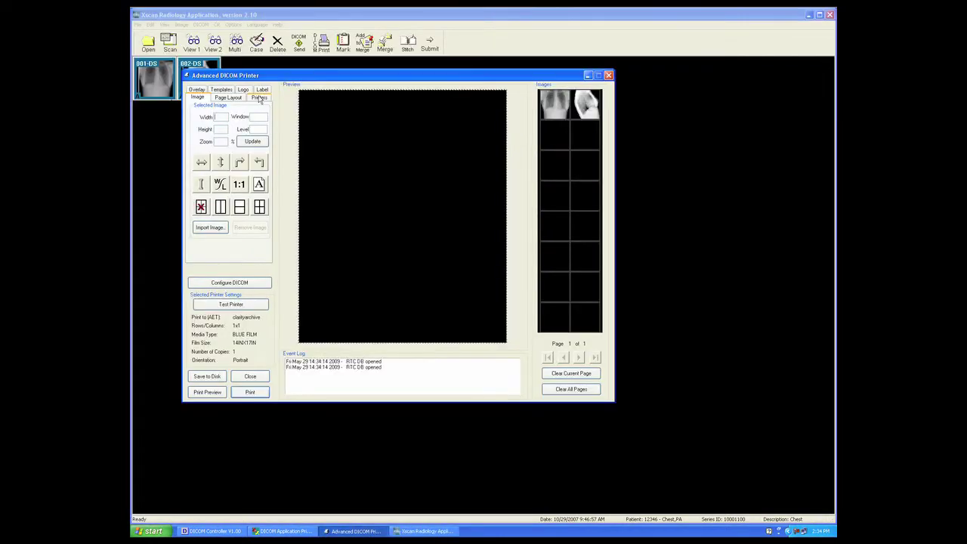
click(259, 98)
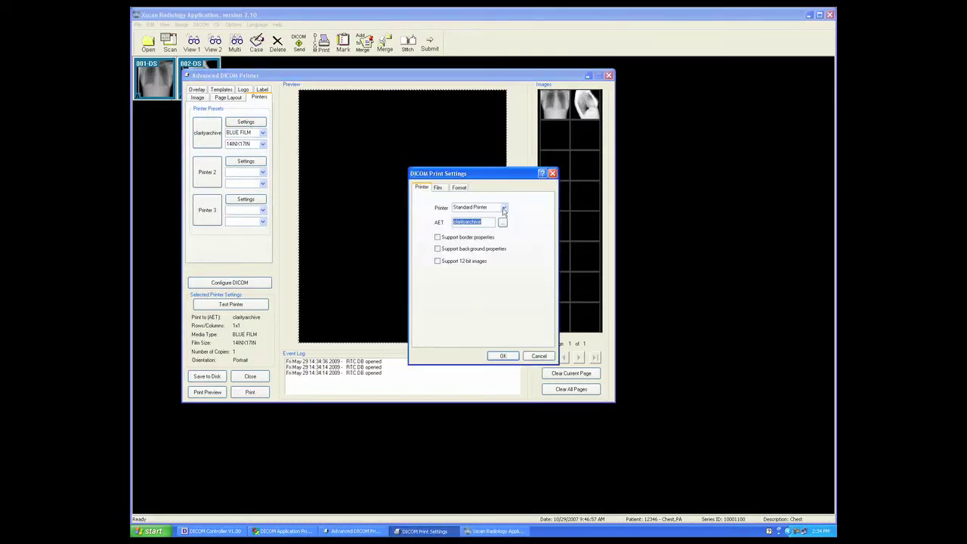
click(504, 209)
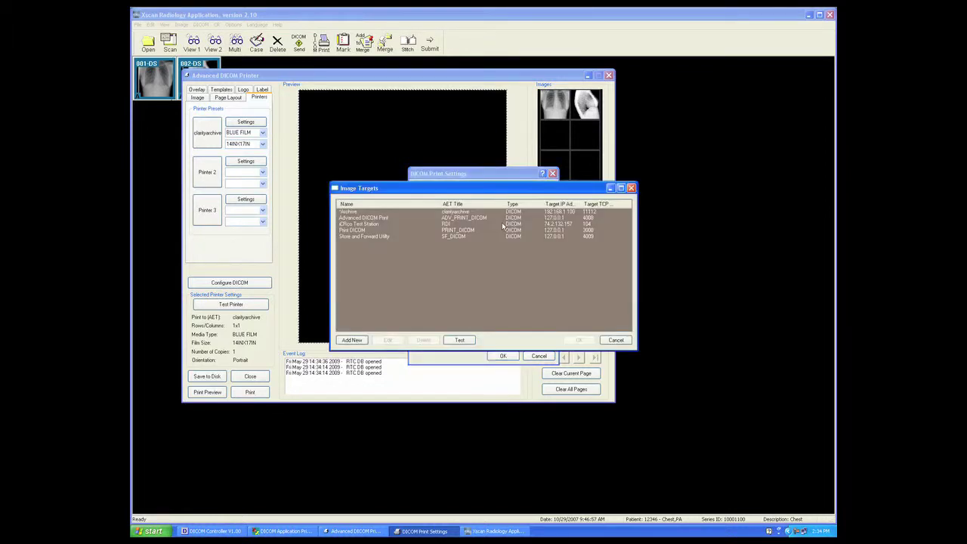
click(358, 212)
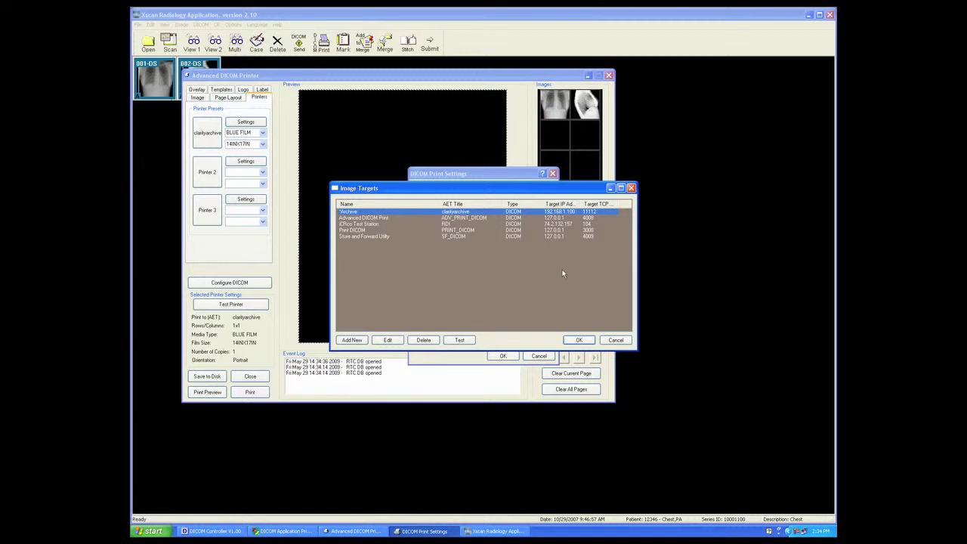
click(578, 341)
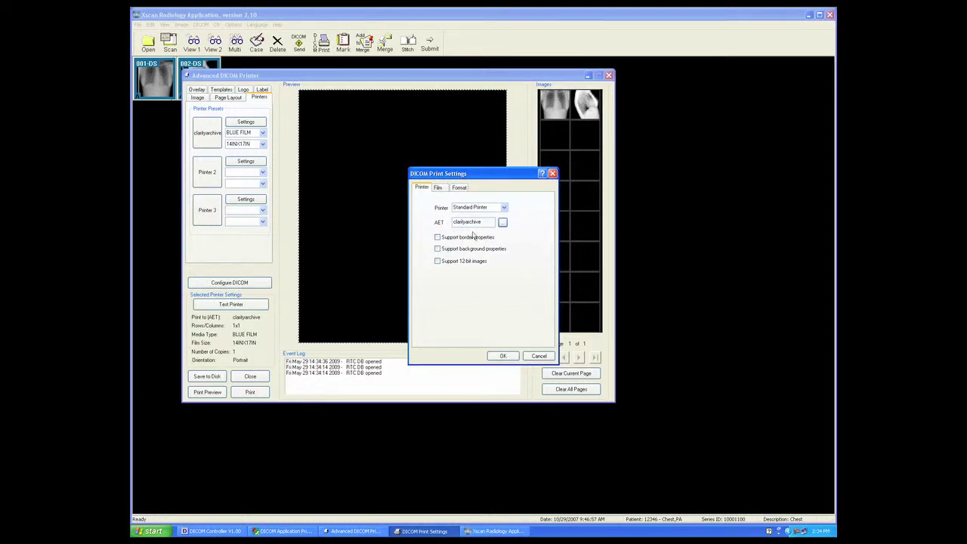
click(438, 189)
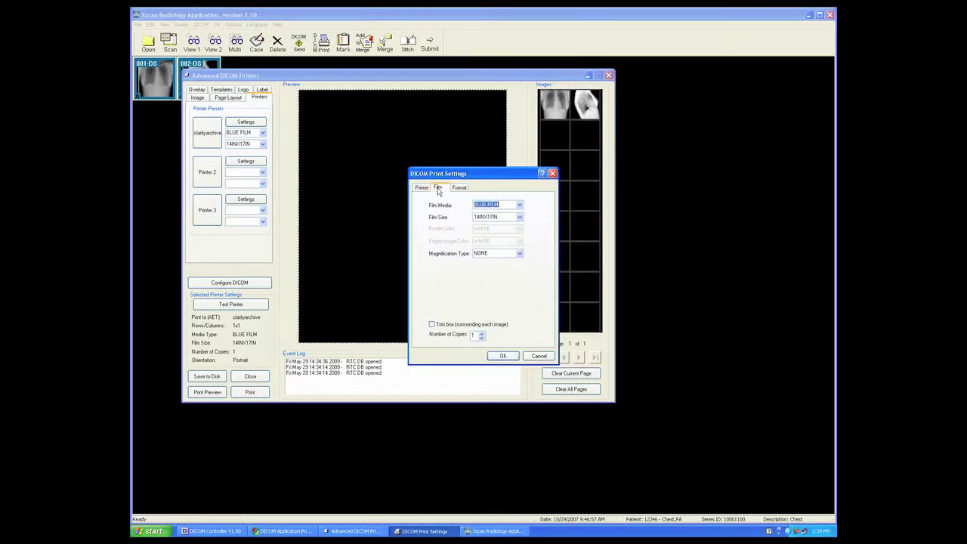
Step: Keep BLUE FILM, 14INX17IN film size and PORTRAIT orientation, and accept the print settings
click(519, 206)
click(519, 207)
click(520, 218)
click(518, 265)
key(ctrl+Tab)
click(504, 243)
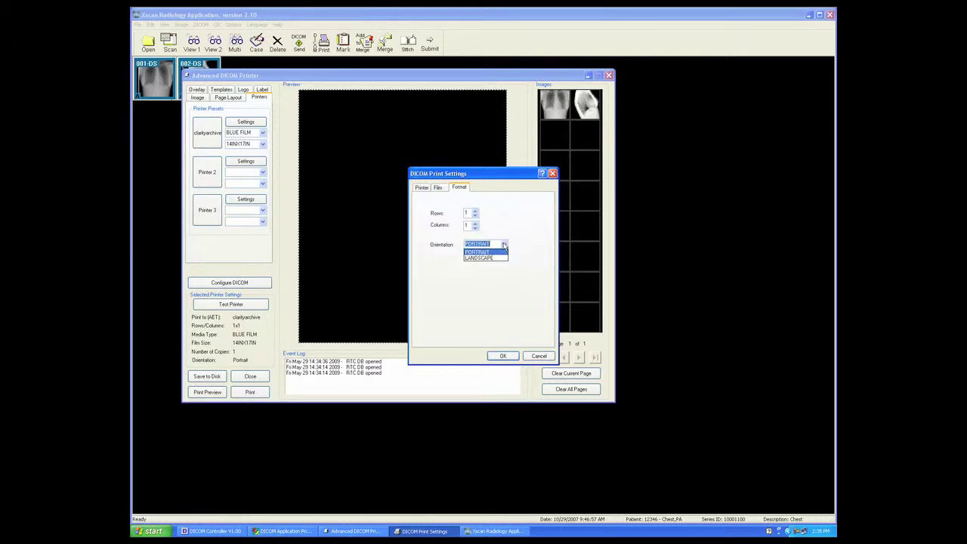
click(491, 243)
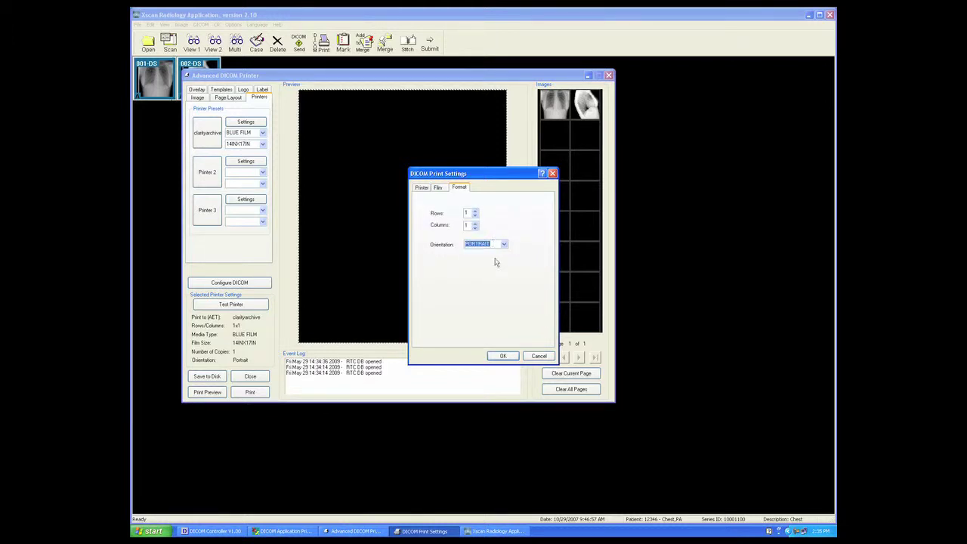
click(515, 357)
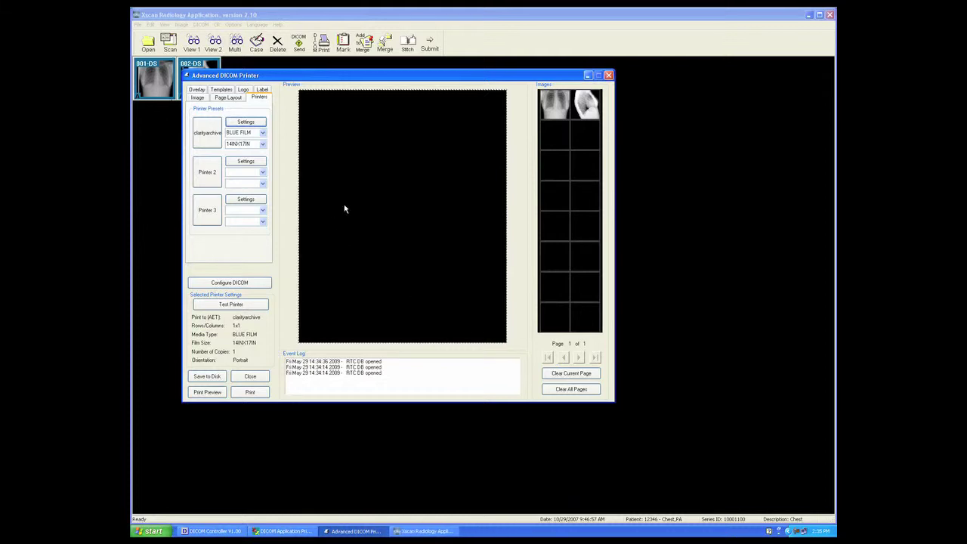
Step: Test the clarityarchive printer connection successfully and place the chest X-ray on the print page
click(209, 138)
click(245, 305)
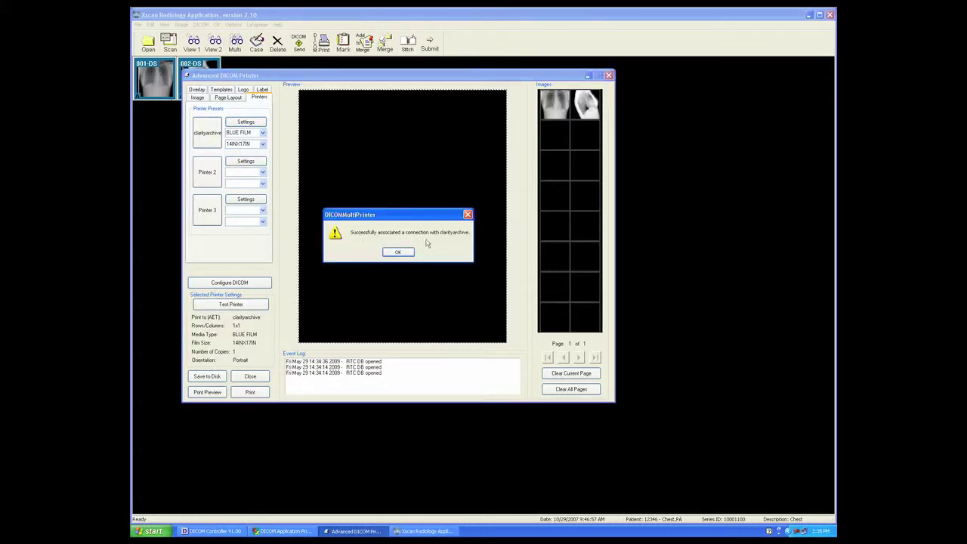
click(400, 256)
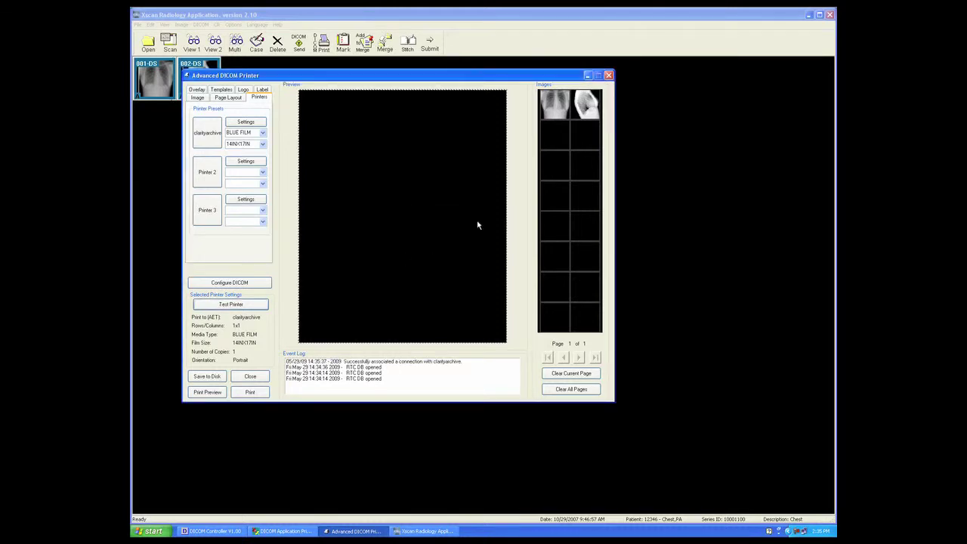
drag(548, 106, 405, 232)
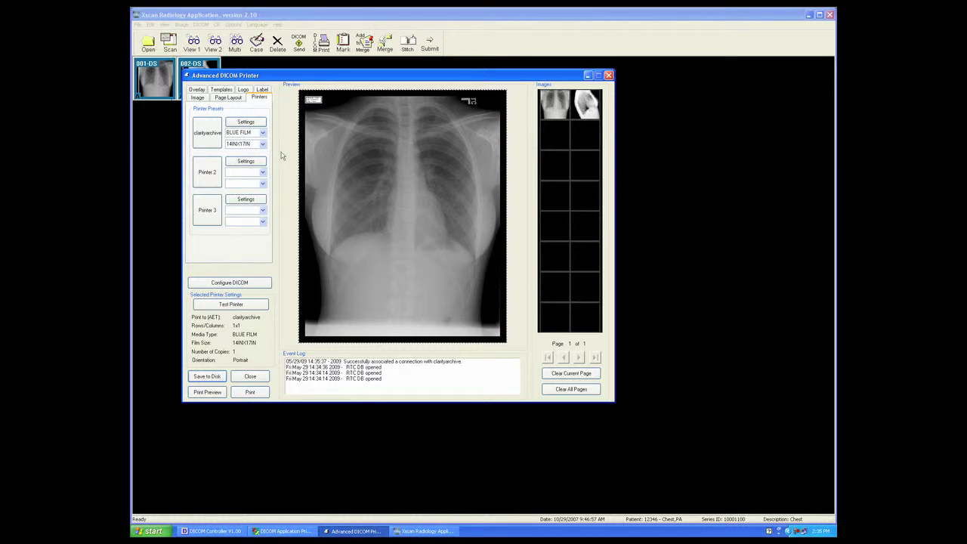
Step: Set the text overlay to top left with Large, White on Black text and edit its fields
click(196, 90)
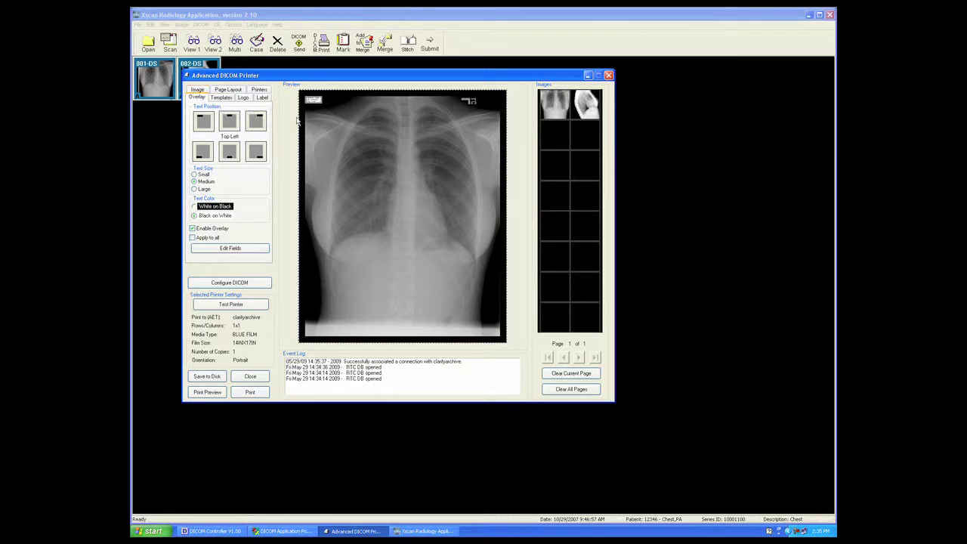
click(234, 122)
click(258, 154)
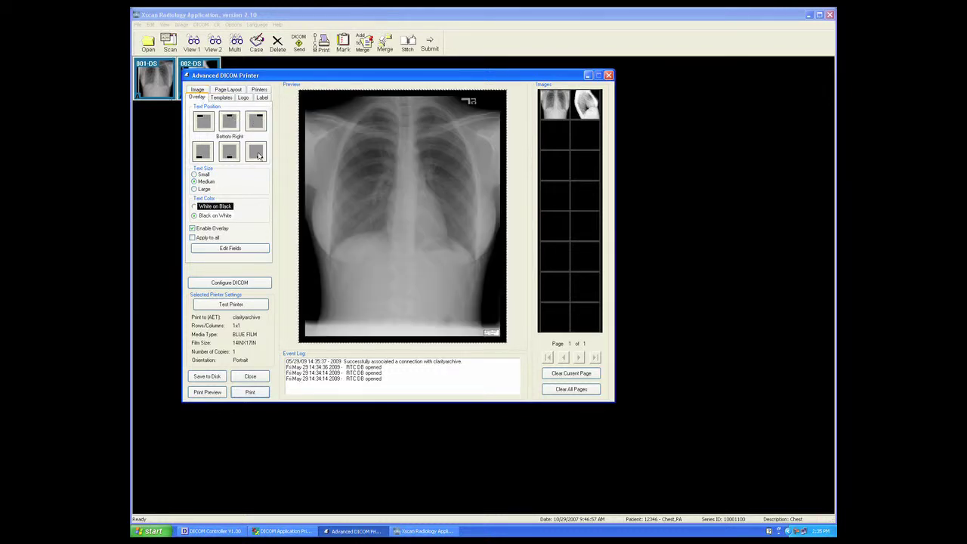
click(204, 154)
click(202, 121)
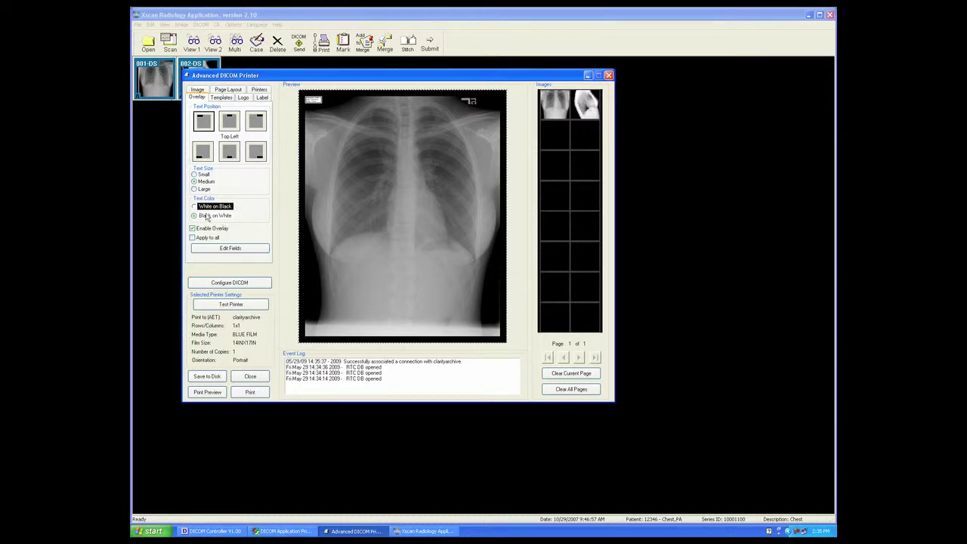
click(194, 207)
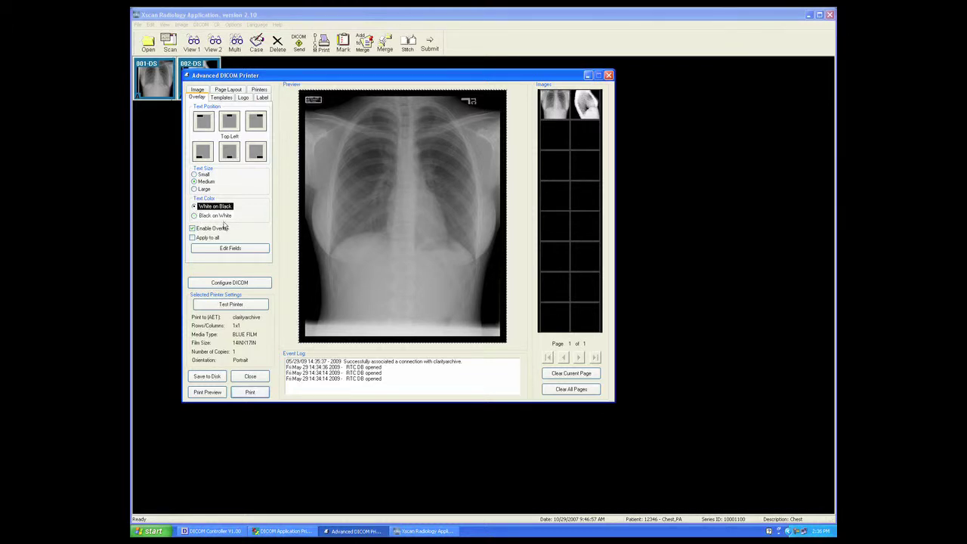
click(195, 190)
click(231, 249)
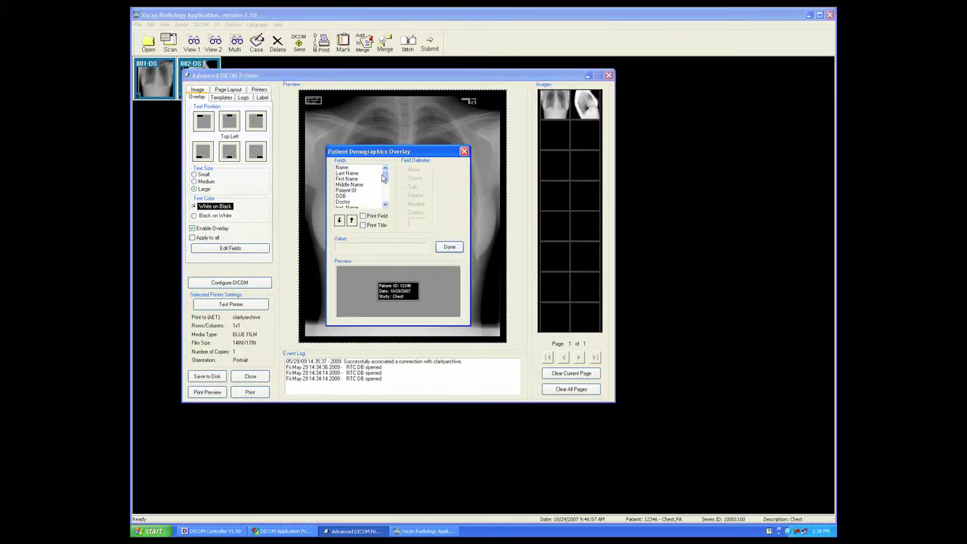
Step: Include the Name field with its title, move it below Last Name, and apply the overlay
mouse_move(382, 175)
mouse_down()
mouse_move(383, 201)
mouse_move(382, 173)
mouse_up()
click(355, 167)
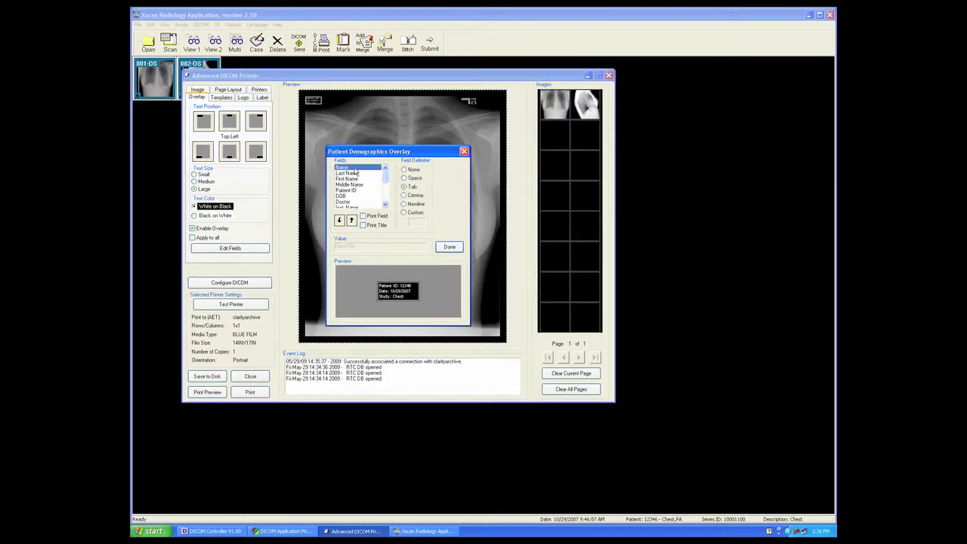
click(362, 216)
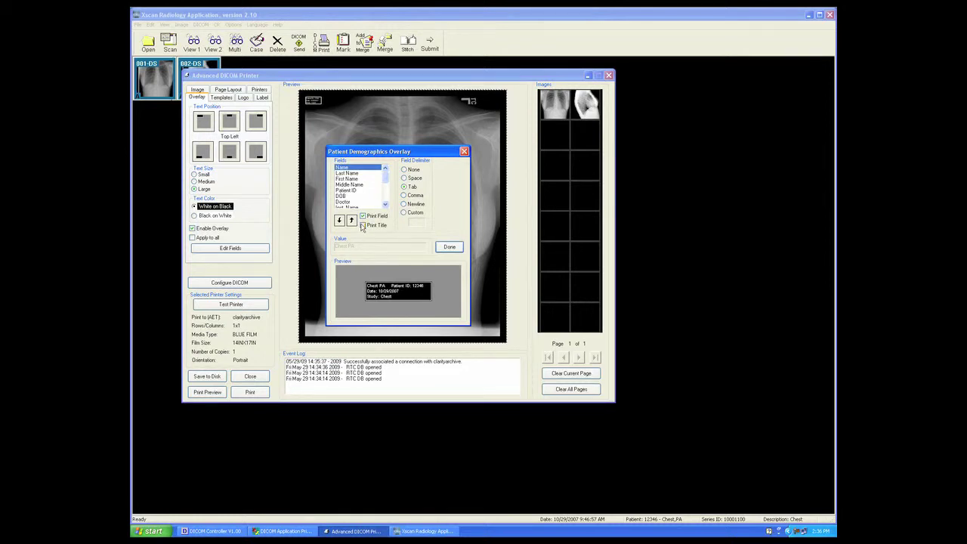
click(362, 225)
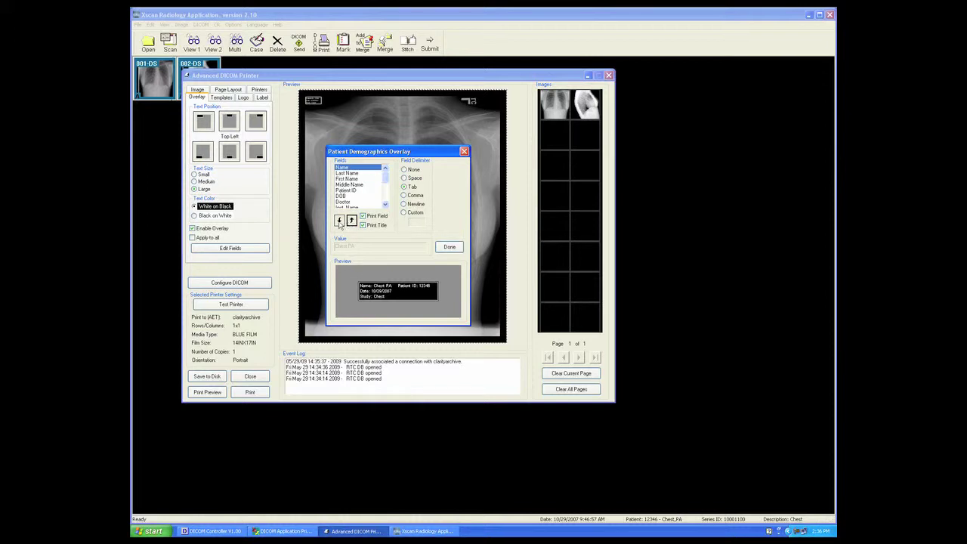
click(339, 220)
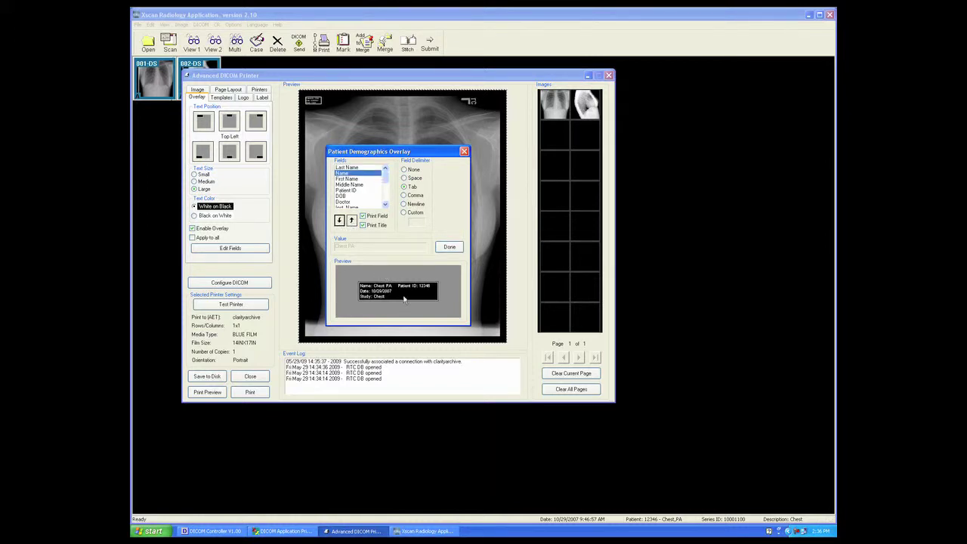
click(450, 247)
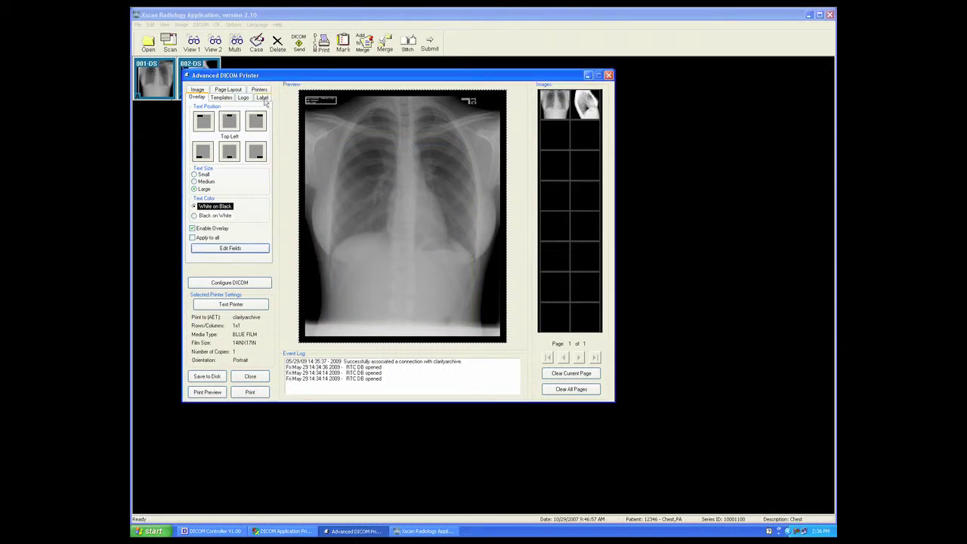
Step: Enter the user label text 'Address' and position it at the bottom right
click(261, 98)
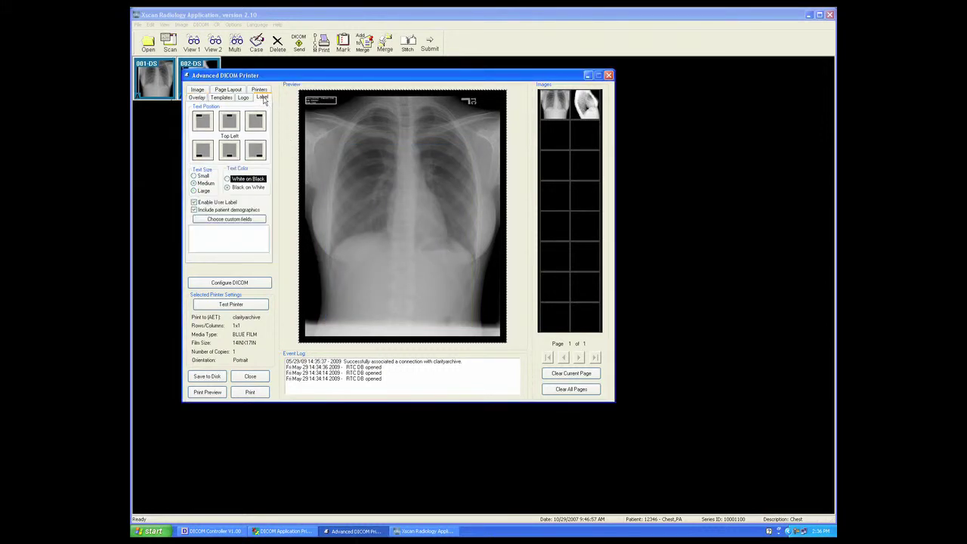
click(235, 233)
text(Address)
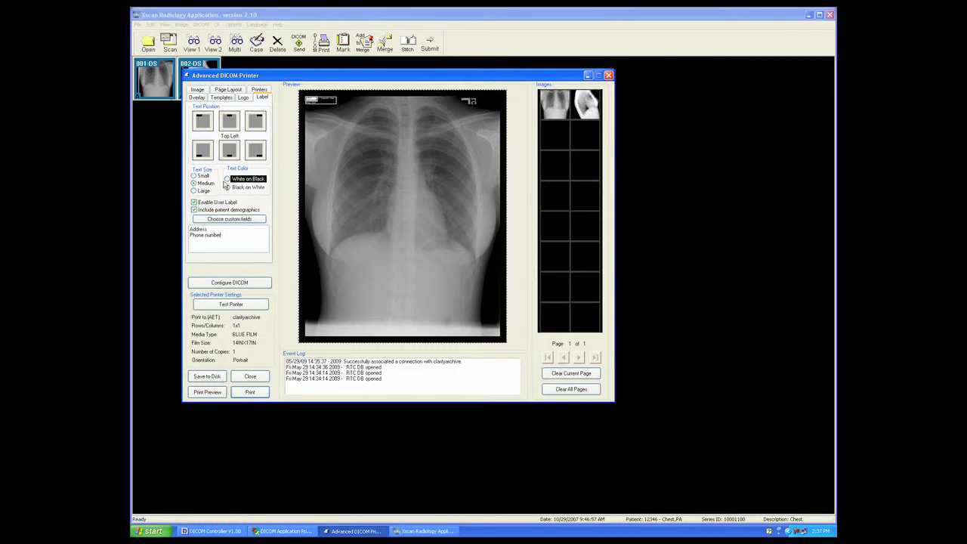
click(257, 154)
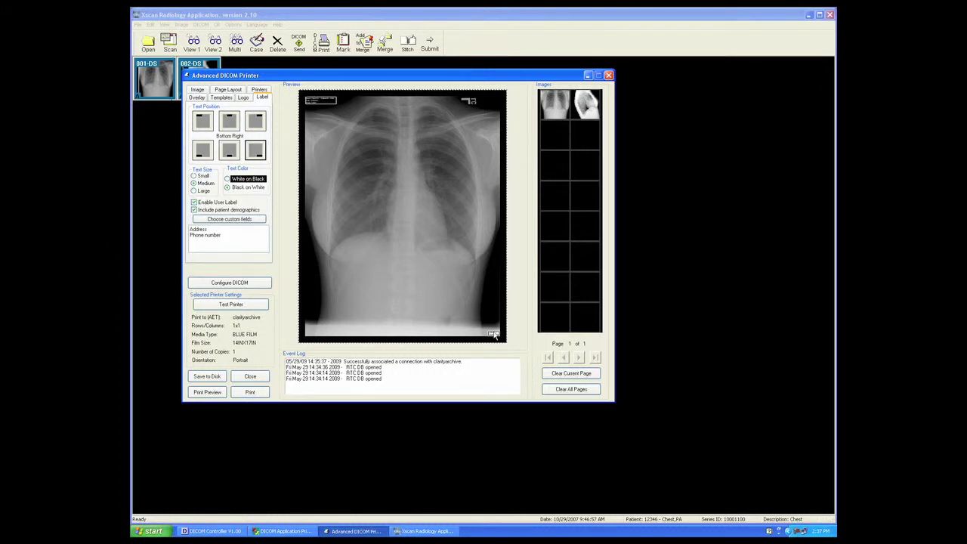
Step: Browse for a logo image, then dismiss the file chooser and view page layout settings
click(243, 98)
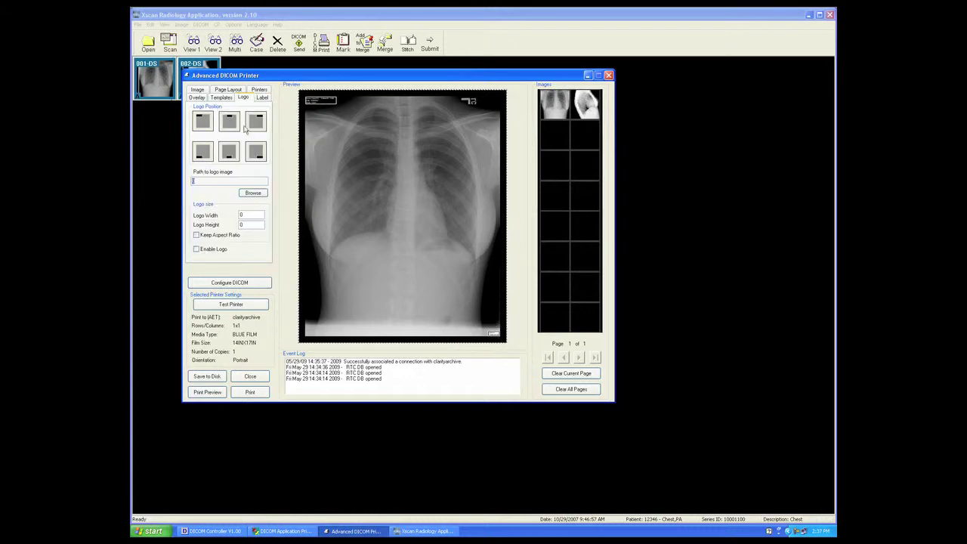
click(253, 193)
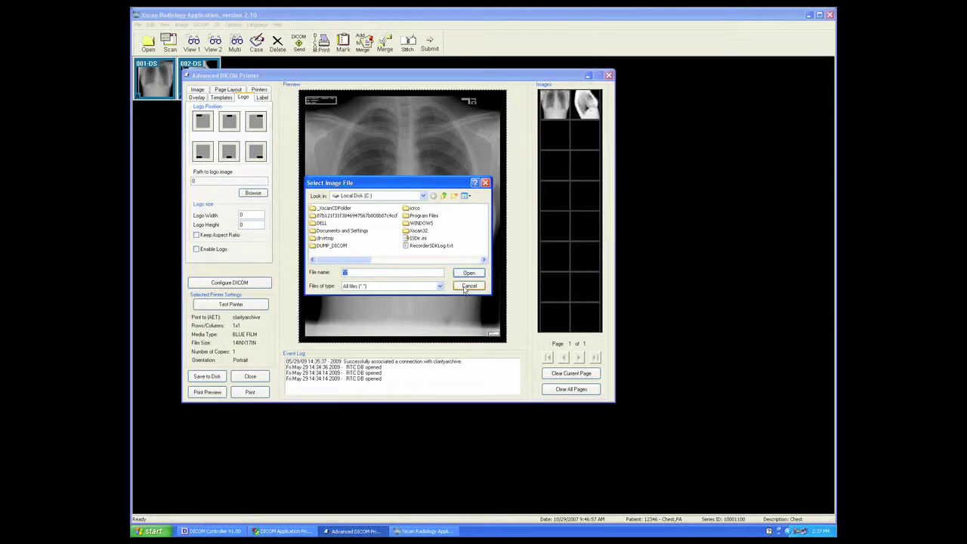
click(468, 285)
click(225, 89)
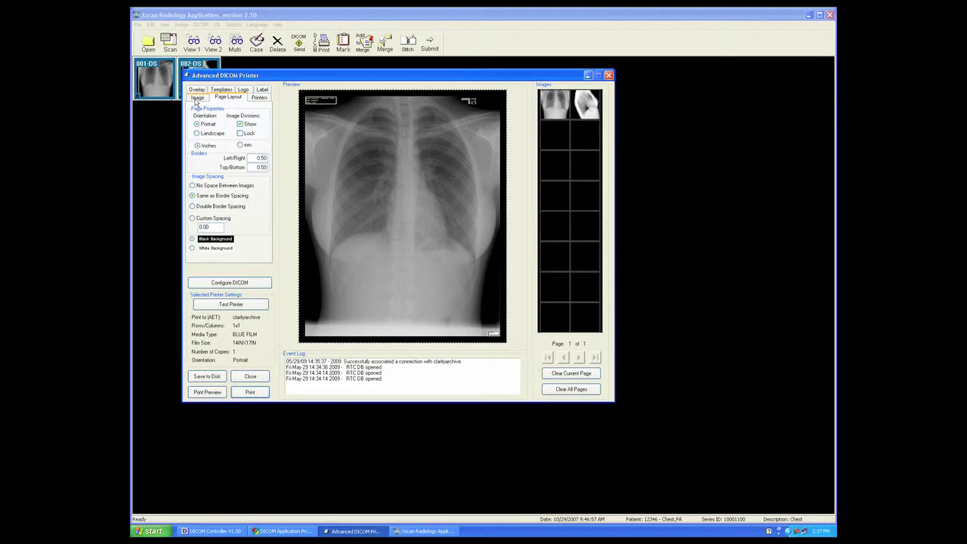
Step: Try rotating the X-ray and landscape orientation, then restore it upright in portrait
click(195, 98)
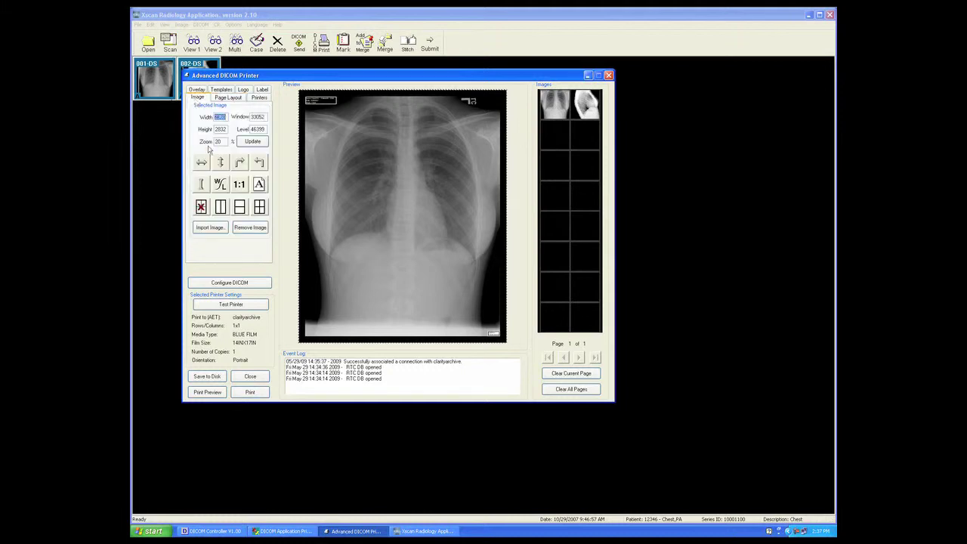
click(259, 162)
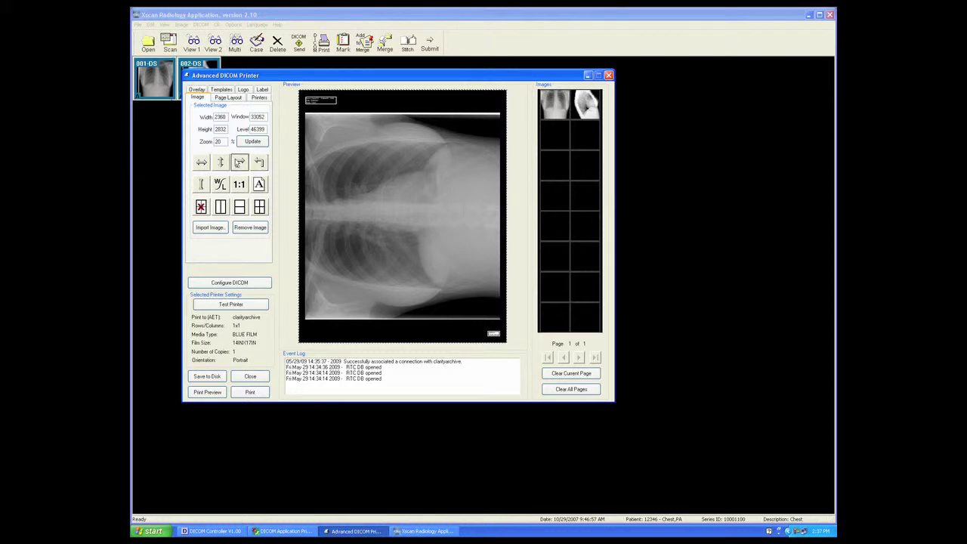
click(238, 161)
click(259, 185)
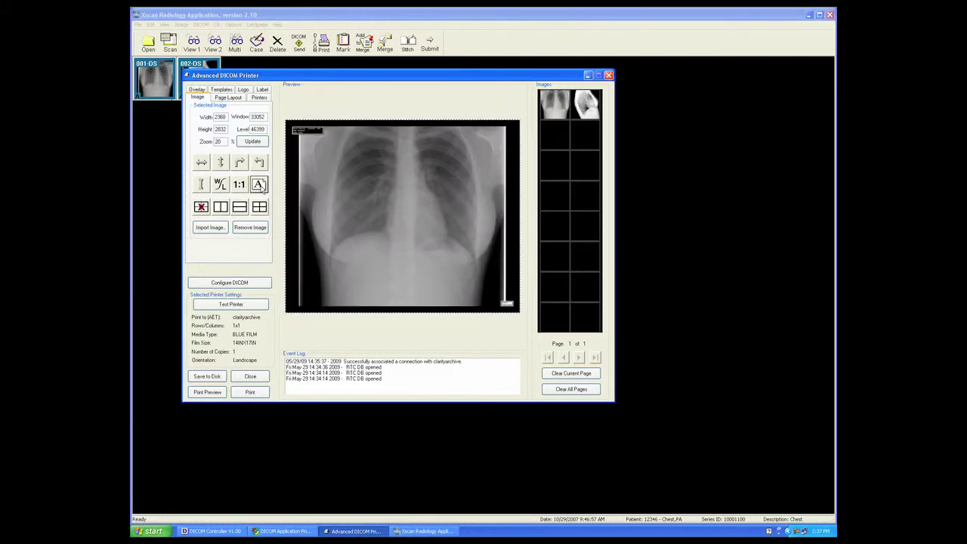
click(259, 186)
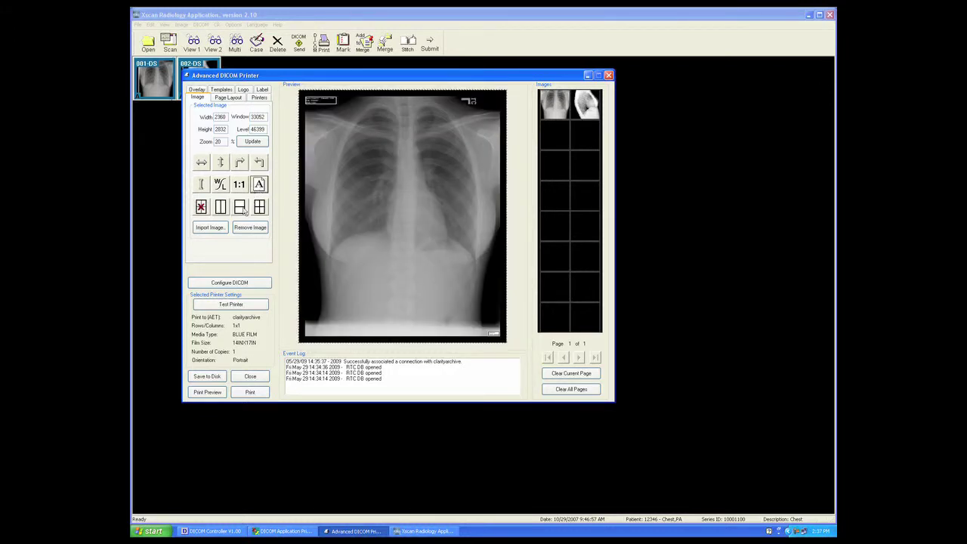
Step: Split the page into two panes, add the lateral X-ray below, and brighten the frontal image
click(239, 208)
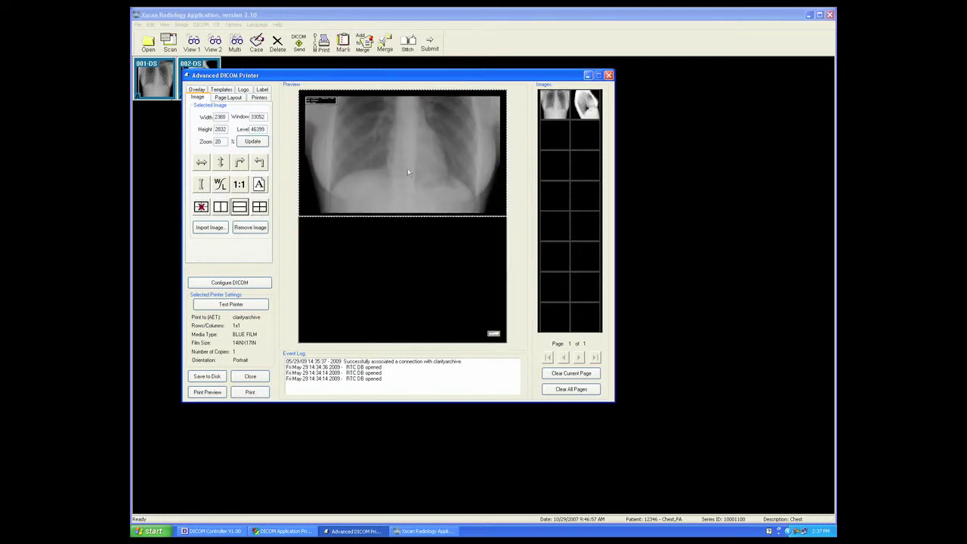
drag(587, 103, 437, 266)
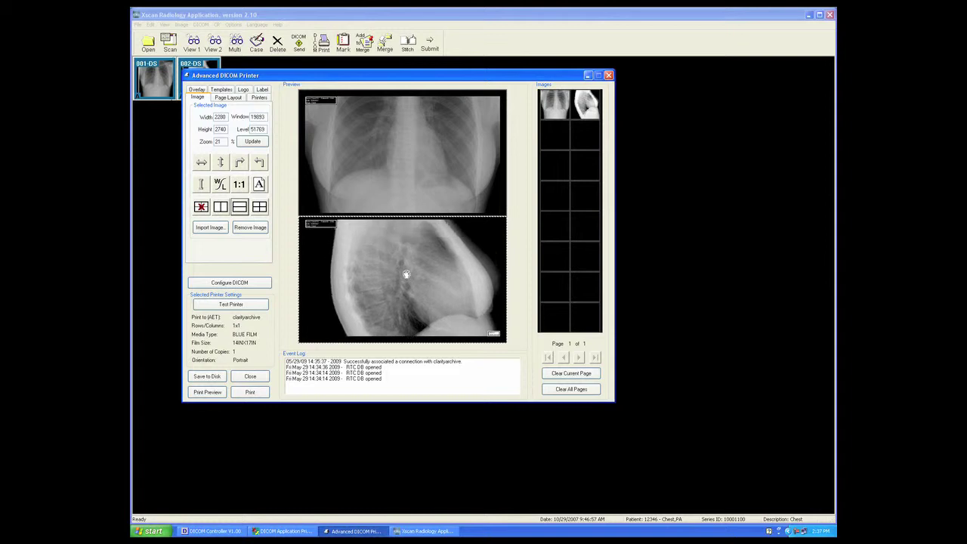
click(393, 150)
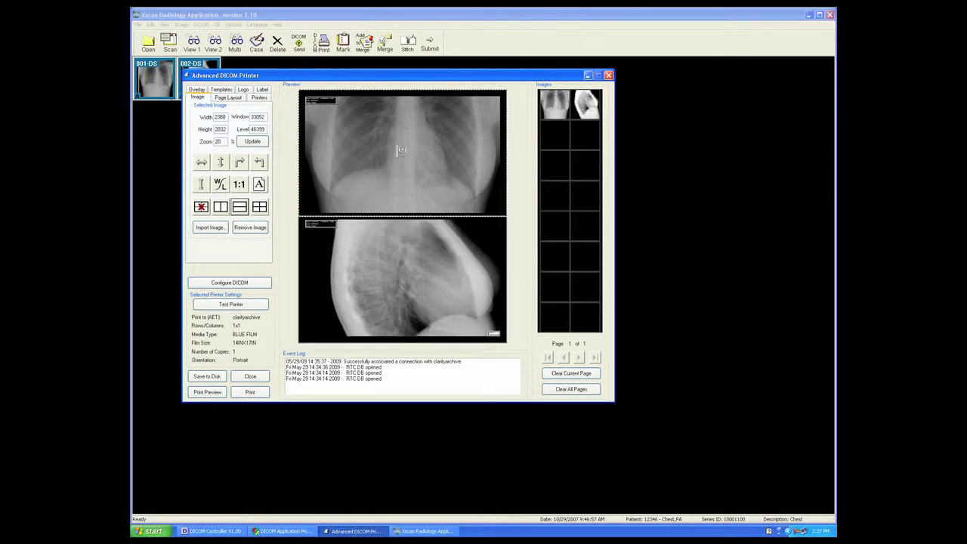
scroll(396, 155, down, 3)
scroll(399, 157, up, 3)
scroll(400, 159, down, 3)
scroll(400, 158, up, 2)
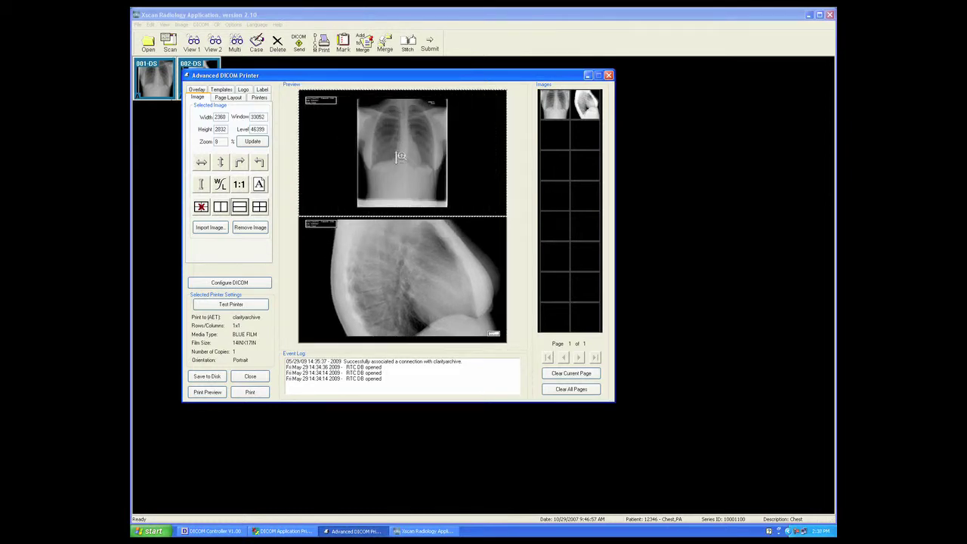
mouse_move(398, 156)
mouse_down()
mouse_move(394, 148)
mouse_move(399, 162)
mouse_up()
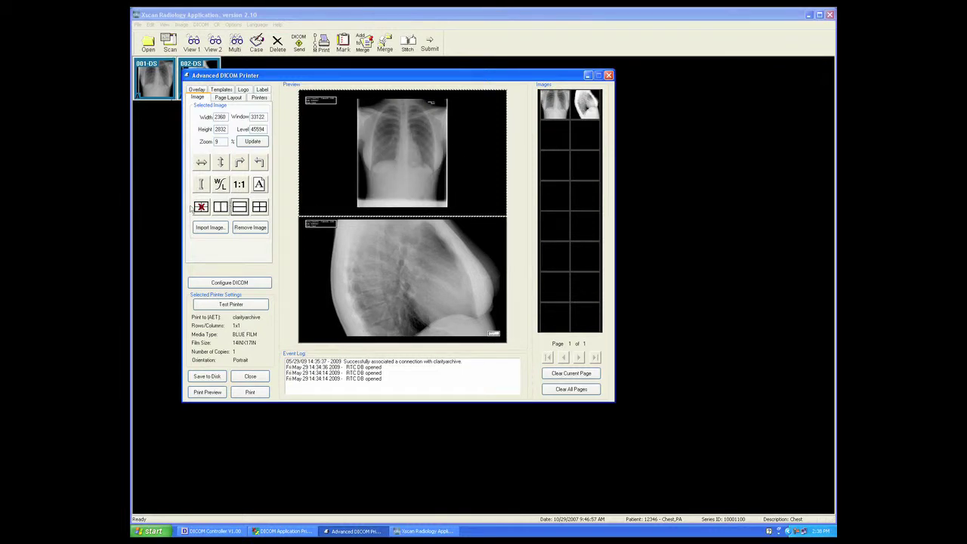
Step: Remove the split layout and restore the frontal X-ray to full page size
click(200, 207)
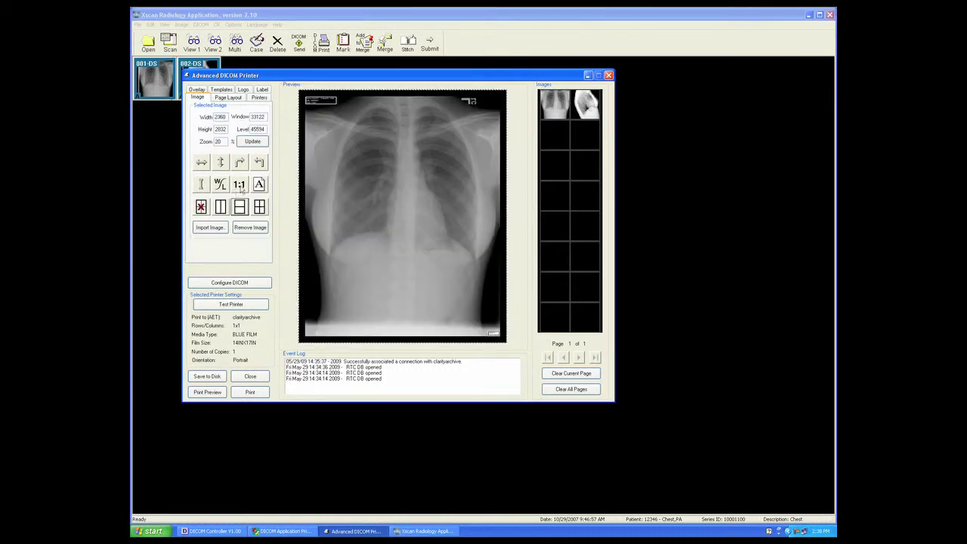
scroll(356, 198, down, 4)
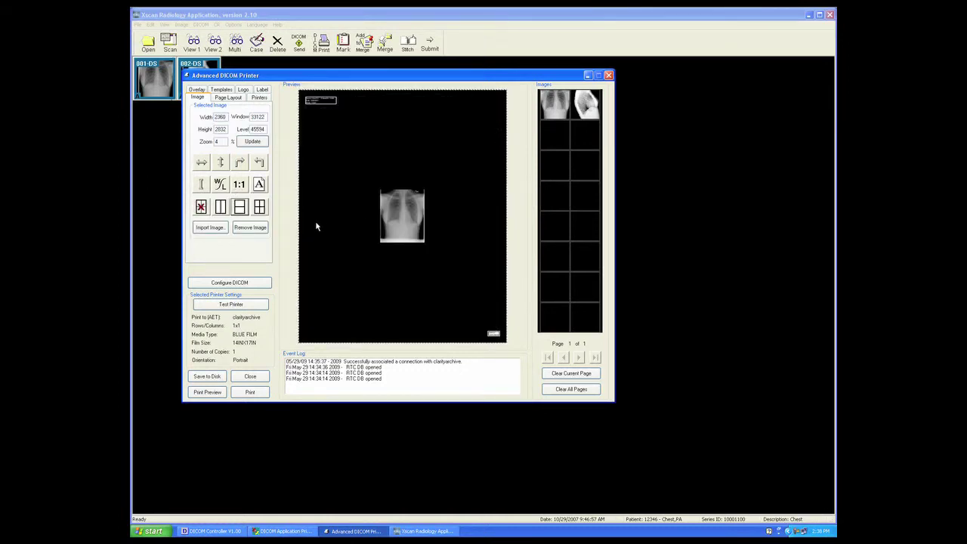
click(239, 191)
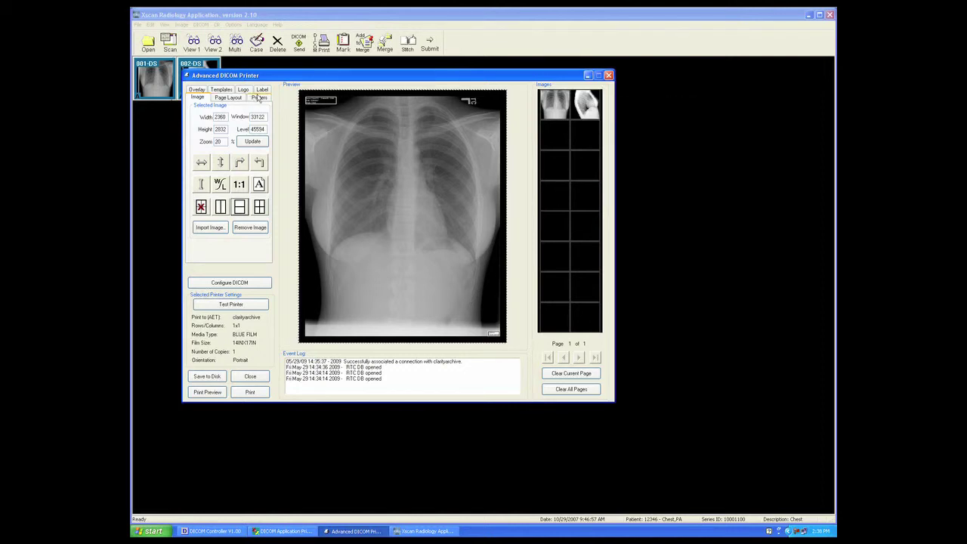
Step: Print the chest X-ray page using the clarityarchive printer preset
click(258, 98)
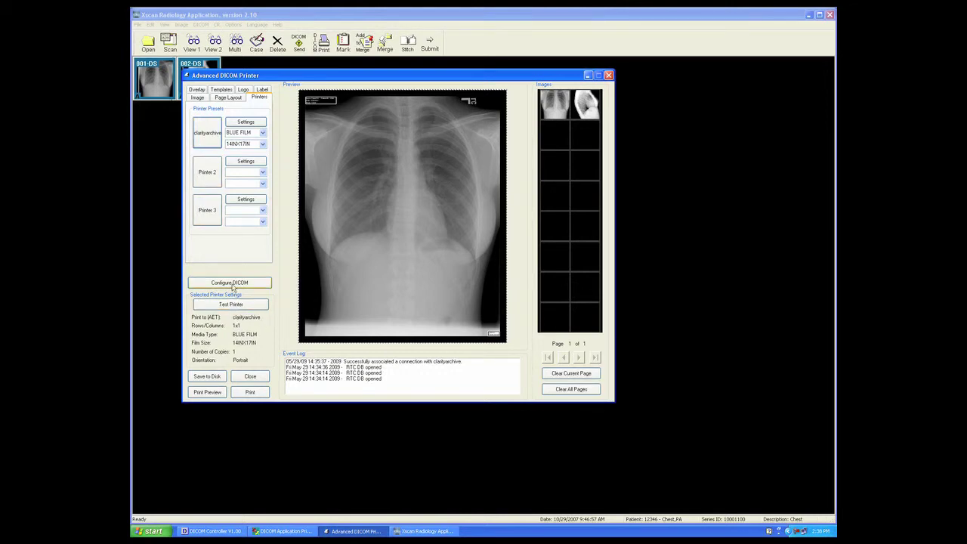
click(250, 392)
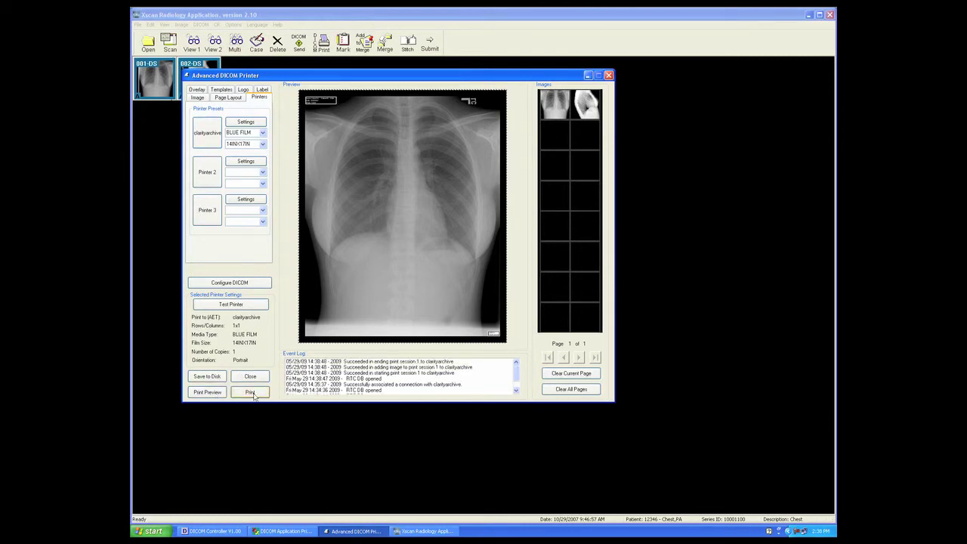